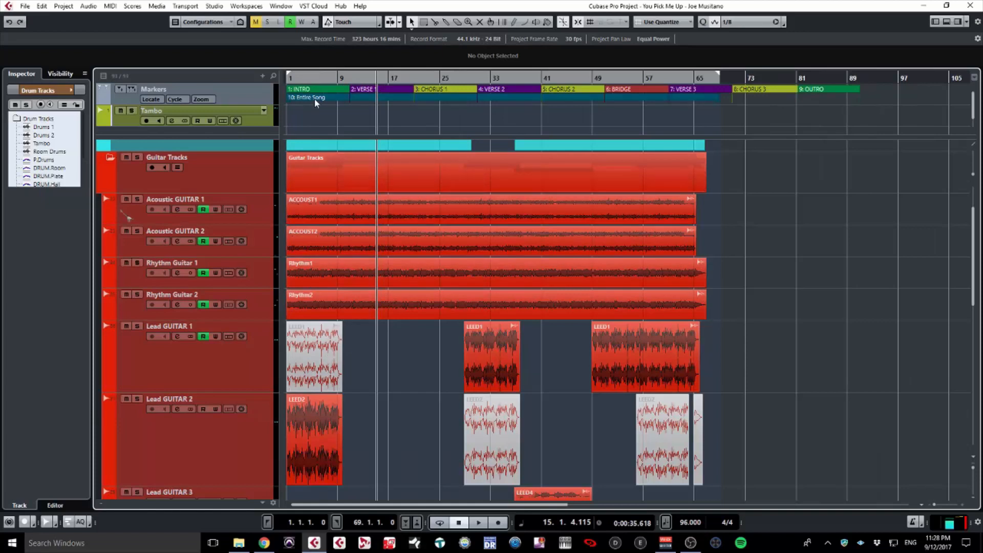
{"action": "left_click", "coordinate": [286, 117]}
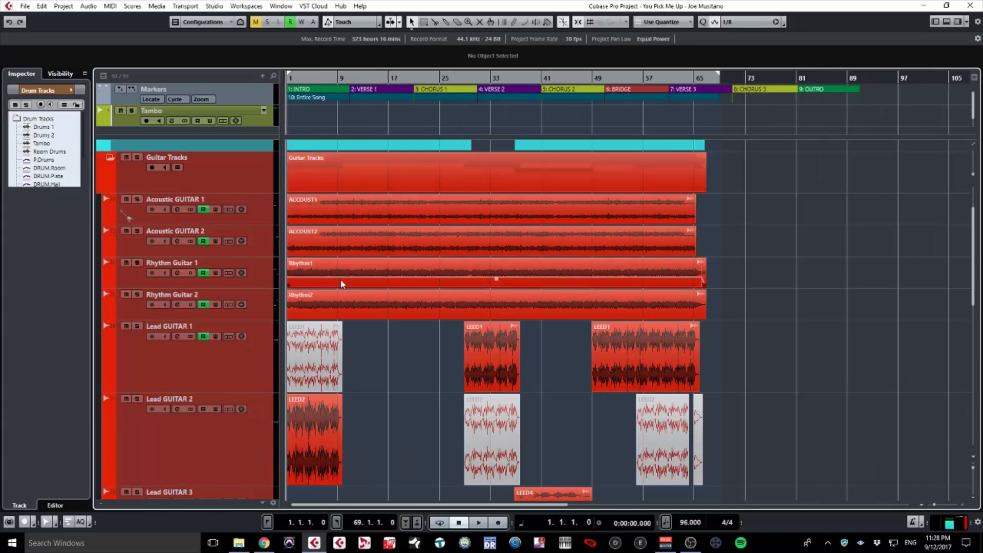
{"action": "scroll", "coordinate": [379, 362], "scroll_direction": "right", "scroll_amount": 2}
{"action": "scroll", "coordinate": [379, 363], "scroll_direction": "up", "scroll_amount": 2}
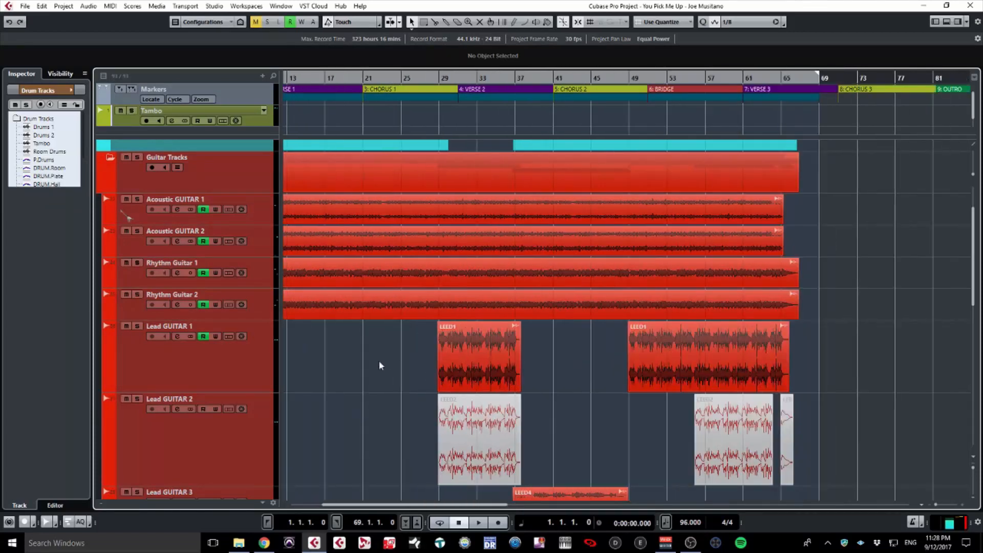
{"action": "scroll", "coordinate": [379, 360], "scroll_direction": "left", "scroll_amount": 3}
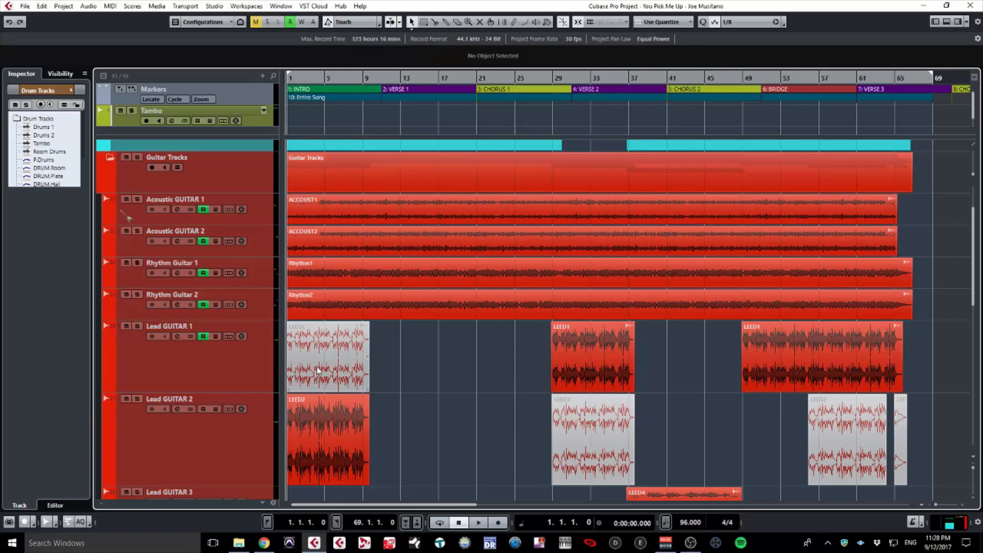
{"action": "key", "text": "space"}
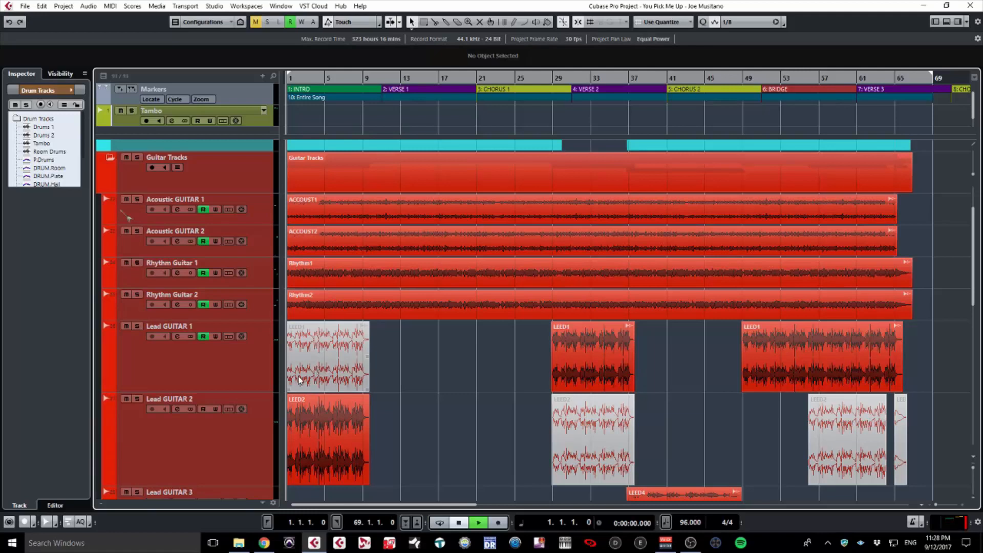
{"action": "key", "text": "space"}
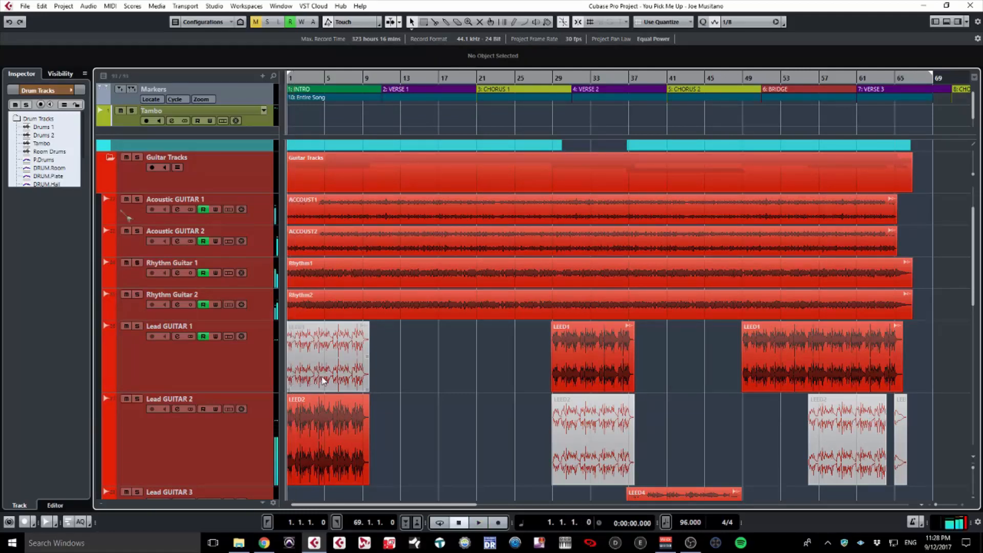
{"action": "left_click", "coordinate": [323, 379]}
{"action": "key", "text": "alt+m"}
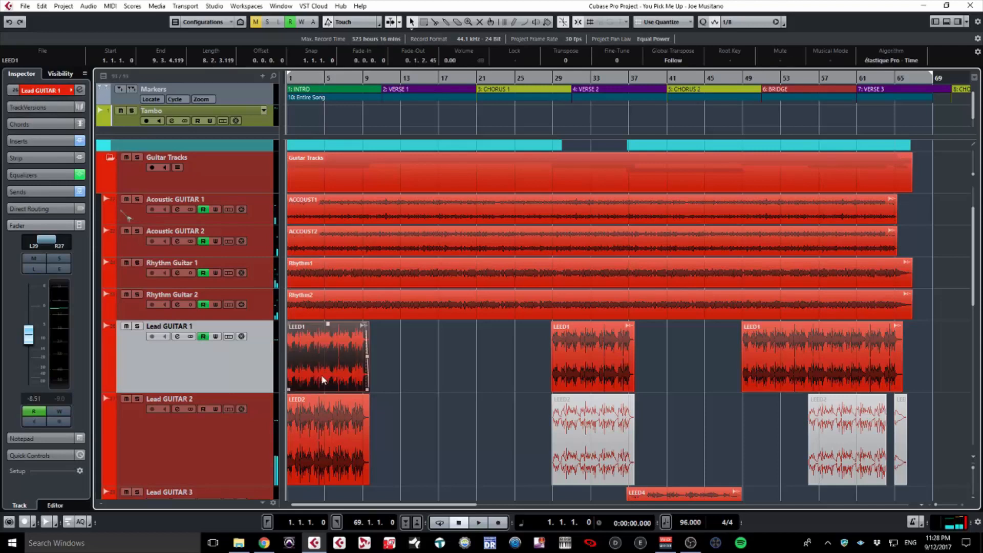
{"action": "key", "text": "space"}
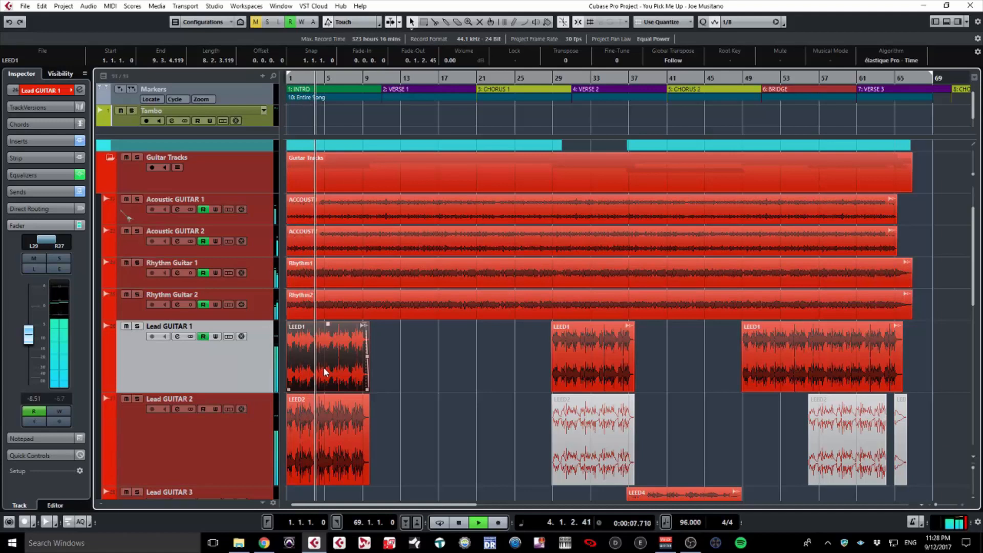
{"action": "key", "text": "space"}
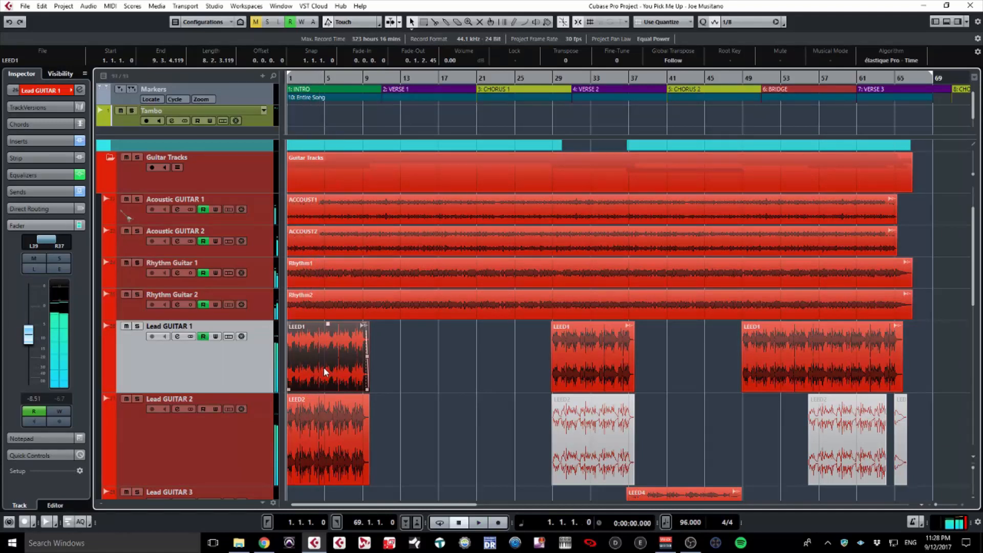
{"action": "key", "text": "shift+m"}
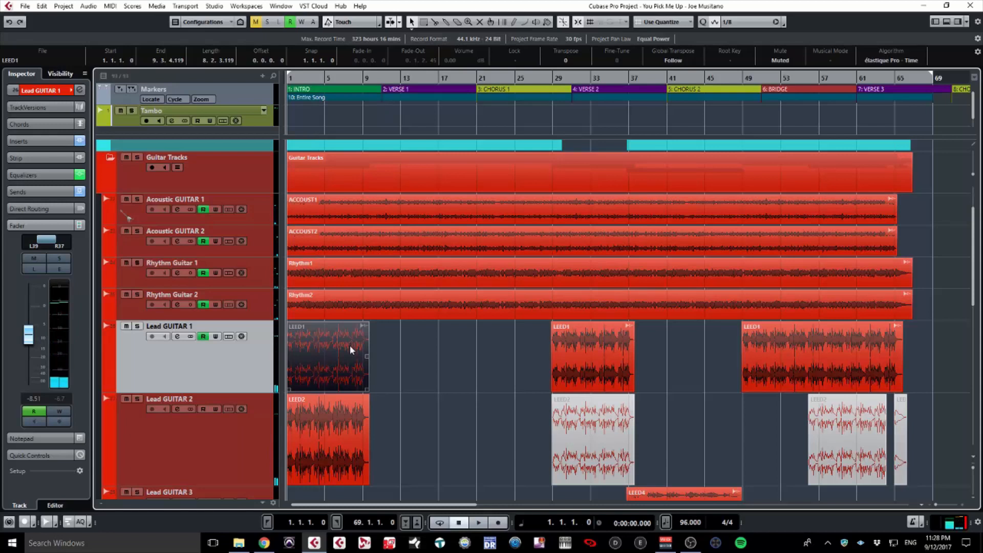
{"action": "key", "text": "space"}
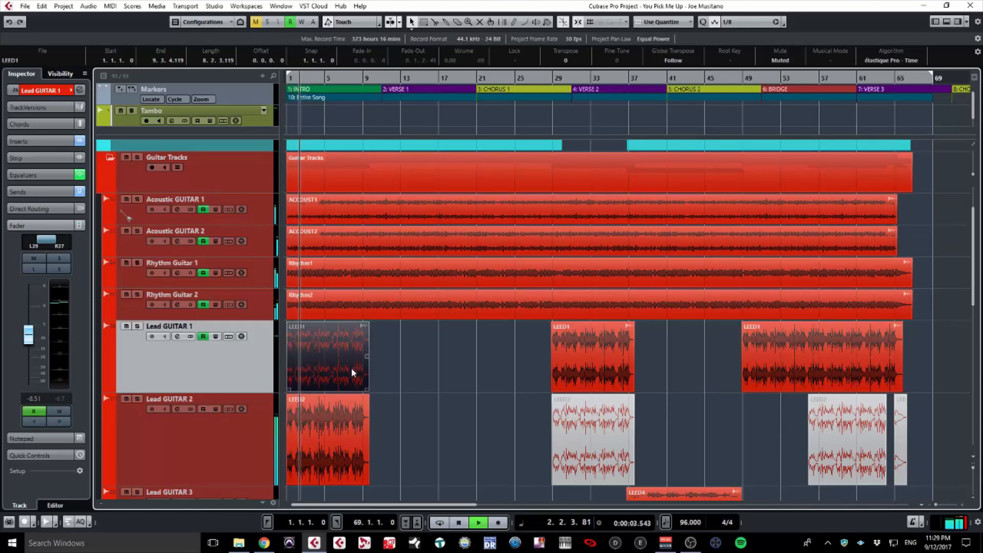
{"action": "scroll", "coordinate": [376, 360], "scroll_direction": "down", "scroll_amount": 3}
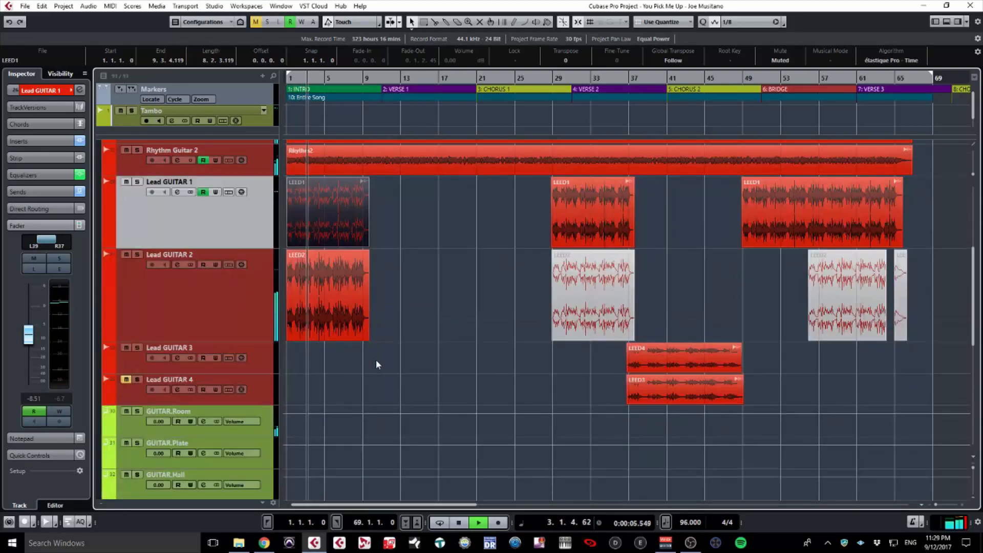
{"action": "scroll", "coordinate": [376, 359], "scroll_direction": "up", "scroll_amount": 3}
{"action": "scroll", "coordinate": [377, 362], "scroll_direction": "down", "scroll_amount": 3}
{"action": "key", "text": "space"}
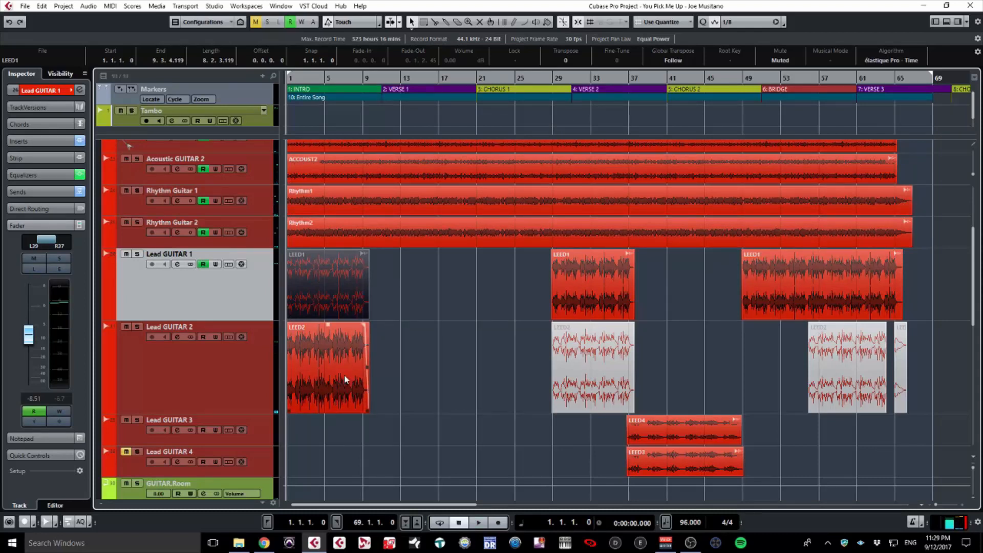
{"action": "left_click", "coordinate": [548, 126]}
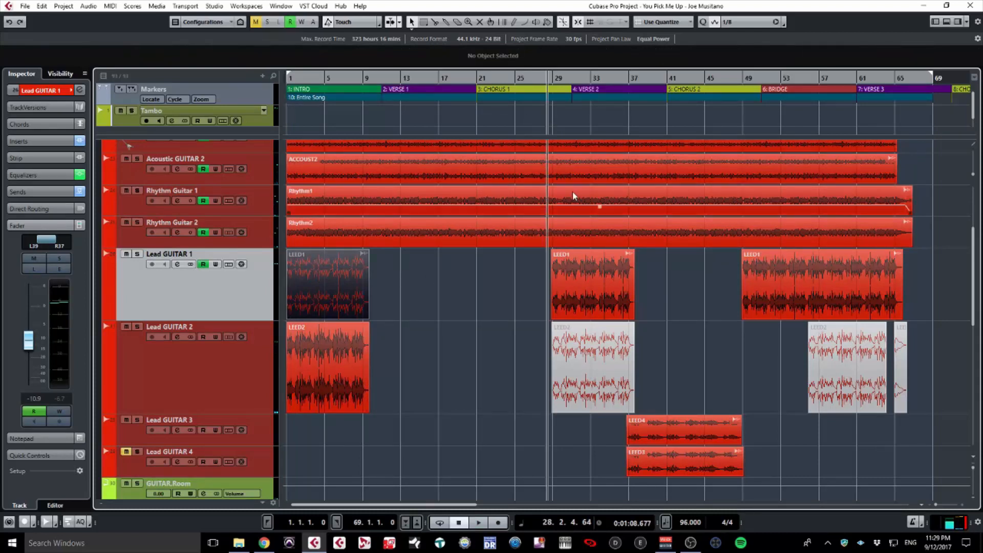
{"action": "key", "text": "space"}
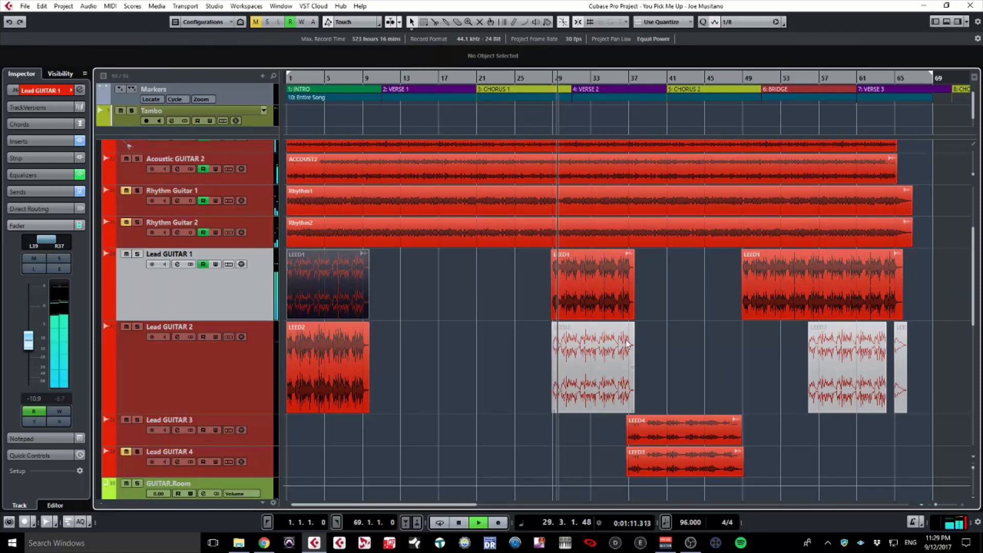
{"action": "left_click", "coordinate": [740, 126]}
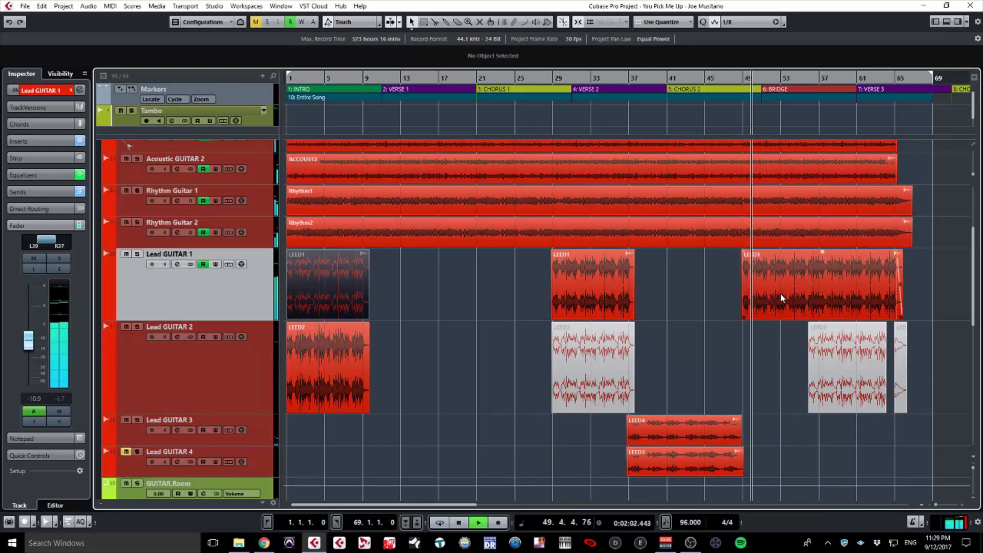
{"action": "key", "text": "space"}
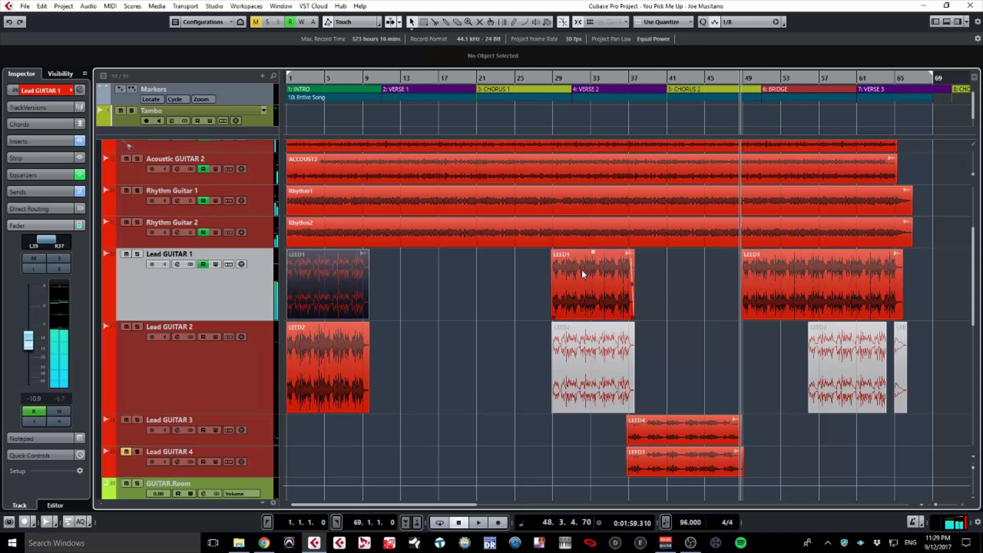
{"action": "key", "text": "Home"}
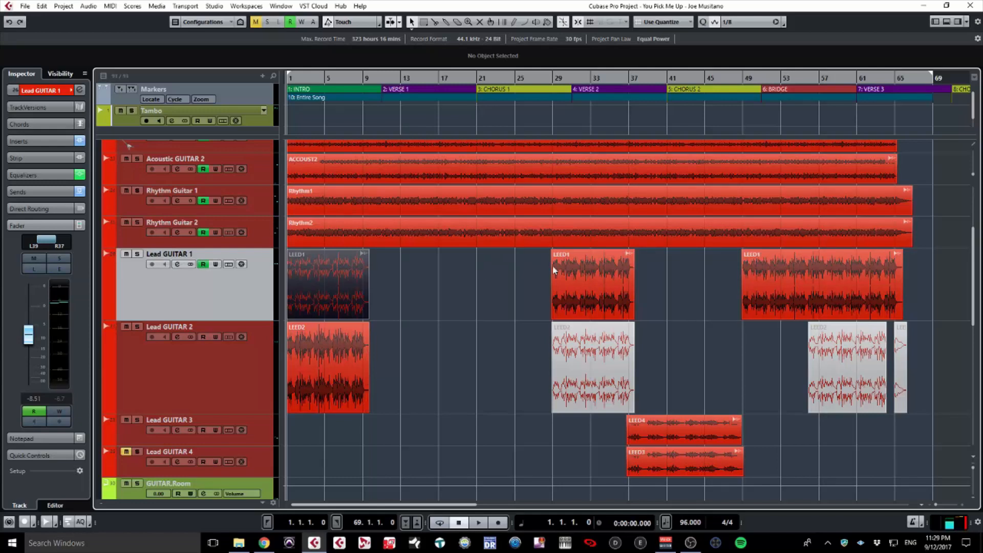
Mute the LEED2 intro event on Lead GUITAR 2 and play the intro to check it.
{"action": "left_click", "coordinate": [329, 356]}
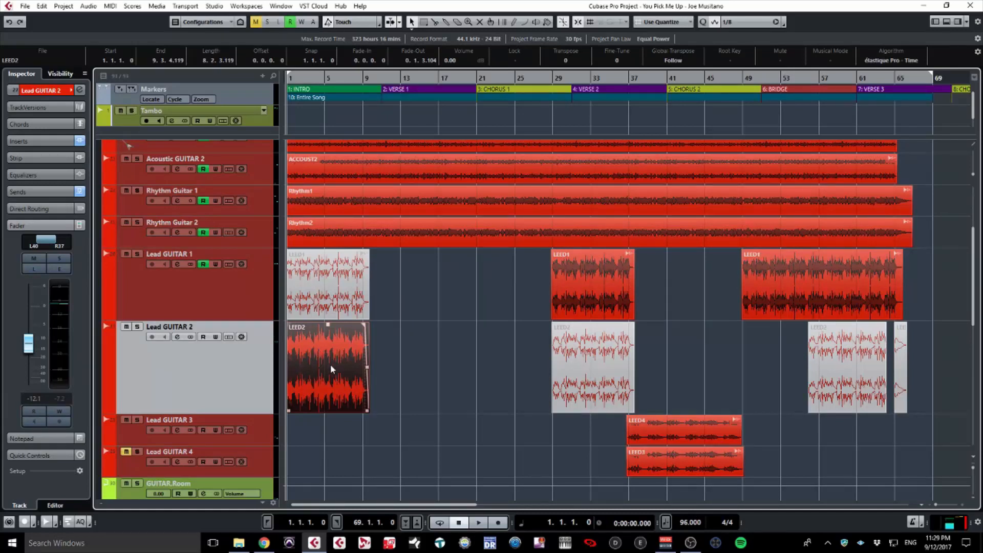
{"action": "key", "text": "shift+m"}
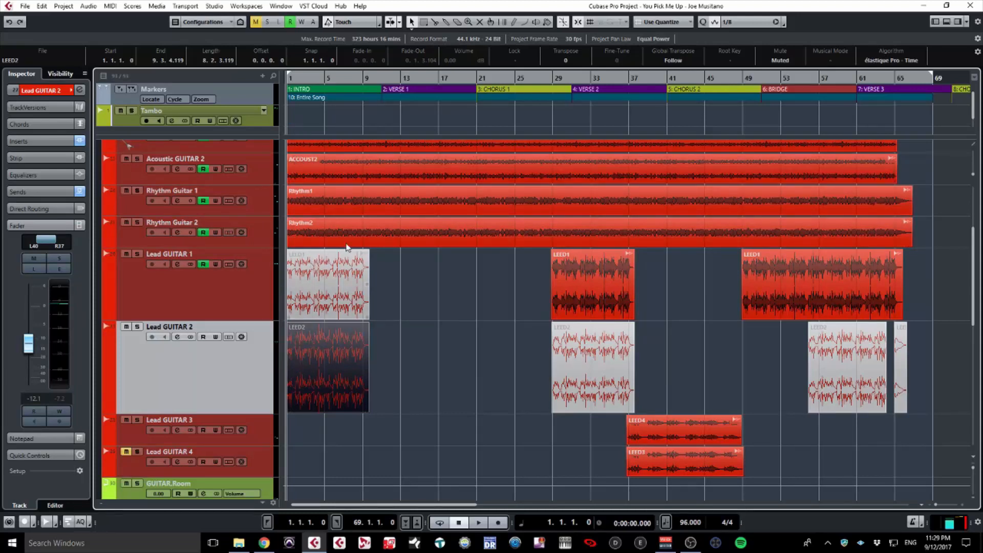
{"action": "key", "text": "space"}
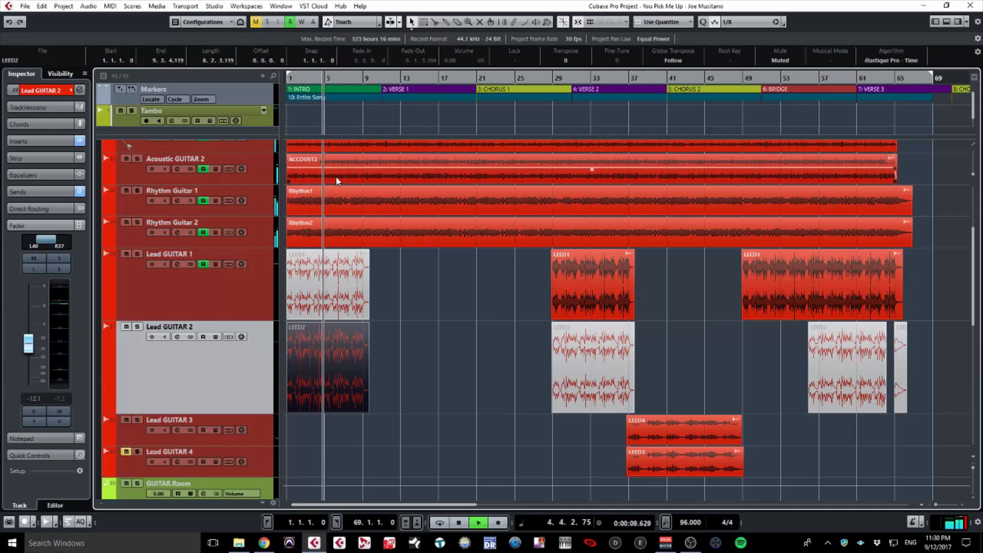
{"action": "key", "text": "space"}
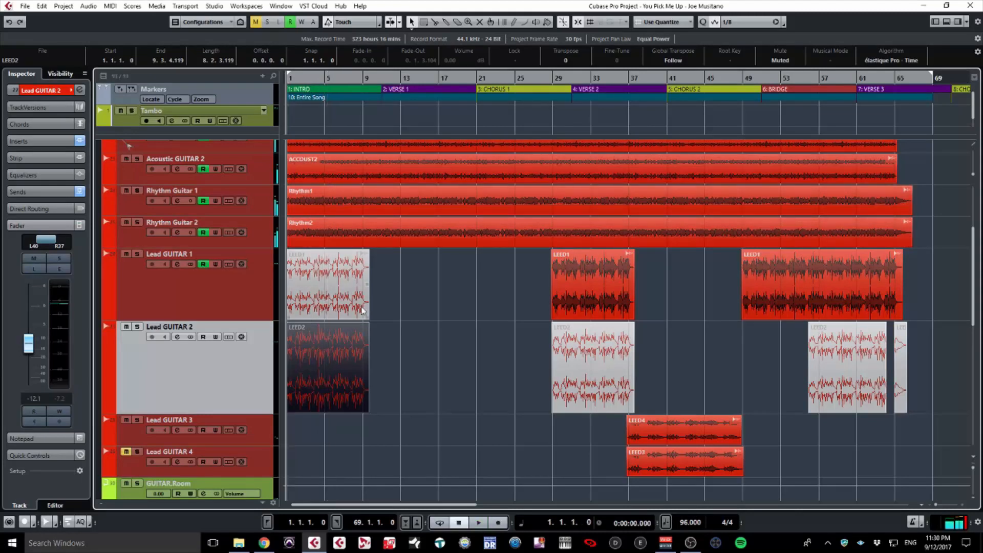
{"action": "scroll", "coordinate": [362, 308], "scroll_direction": "down", "scroll_amount": 1}
{"action": "scroll", "coordinate": [362, 307], "scroll_direction": "up", "scroll_amount": 3}
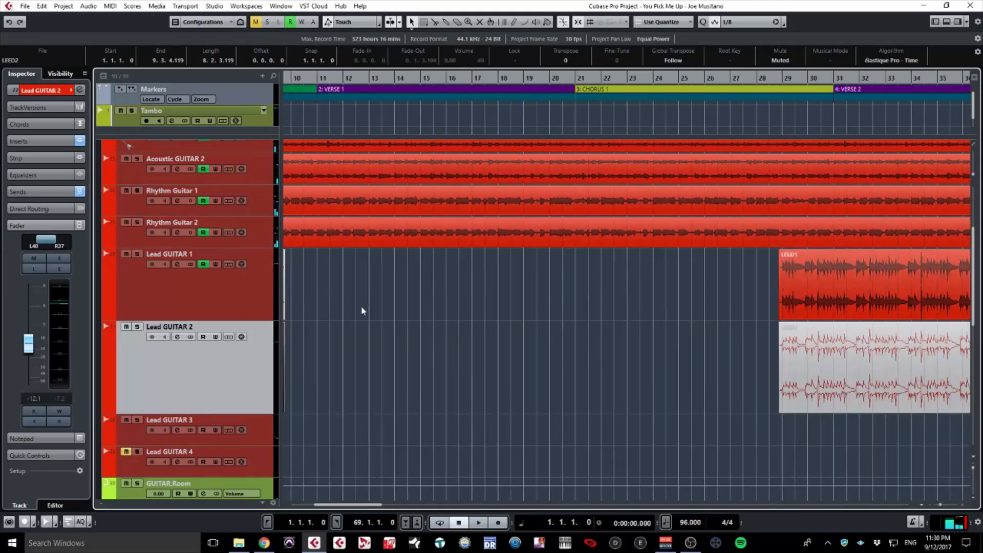
{"action": "scroll", "coordinate": [362, 310], "scroll_direction": "left", "scroll_amount": 5}
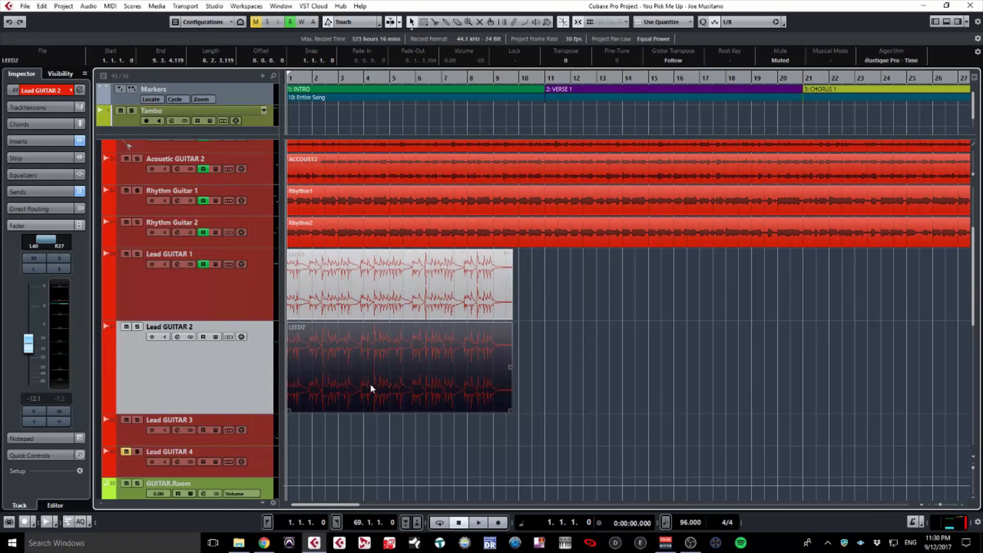
{"action": "key", "text": "space"}
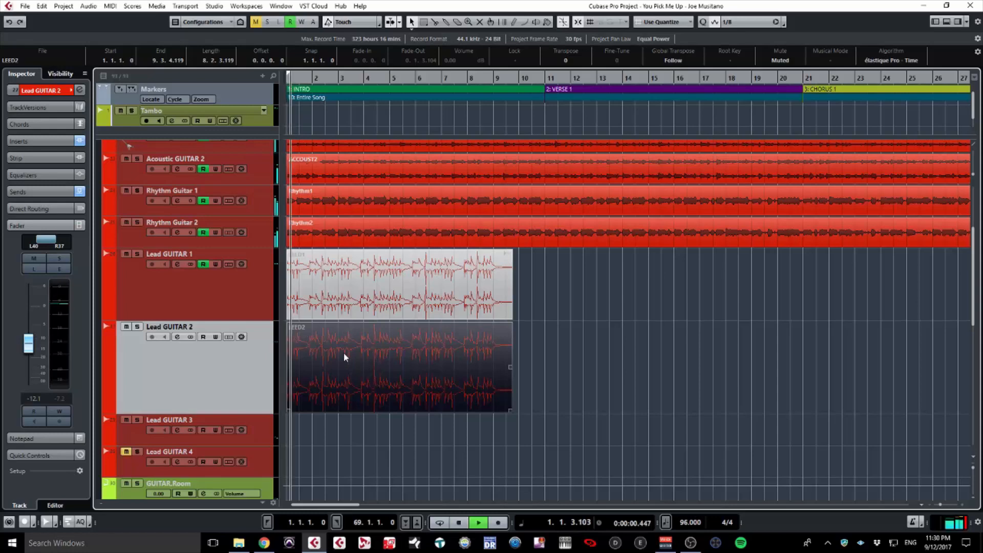
{"action": "key", "text": "space"}
Split LEED2 at bar 4, unmute the later part, and audition the intro.
{"action": "left_click", "coordinate": [375, 352], "text": "alt"}
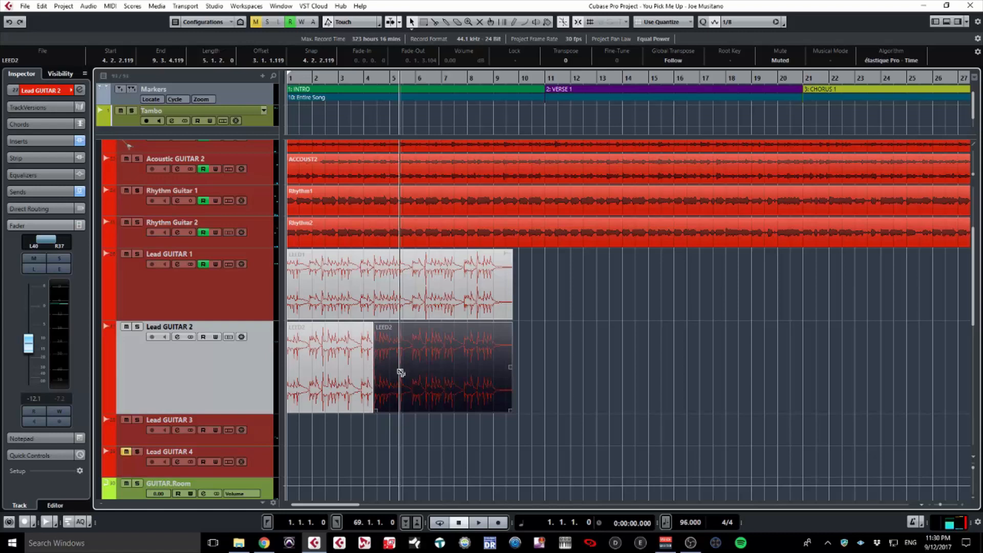
{"action": "key", "text": "shift+u"}
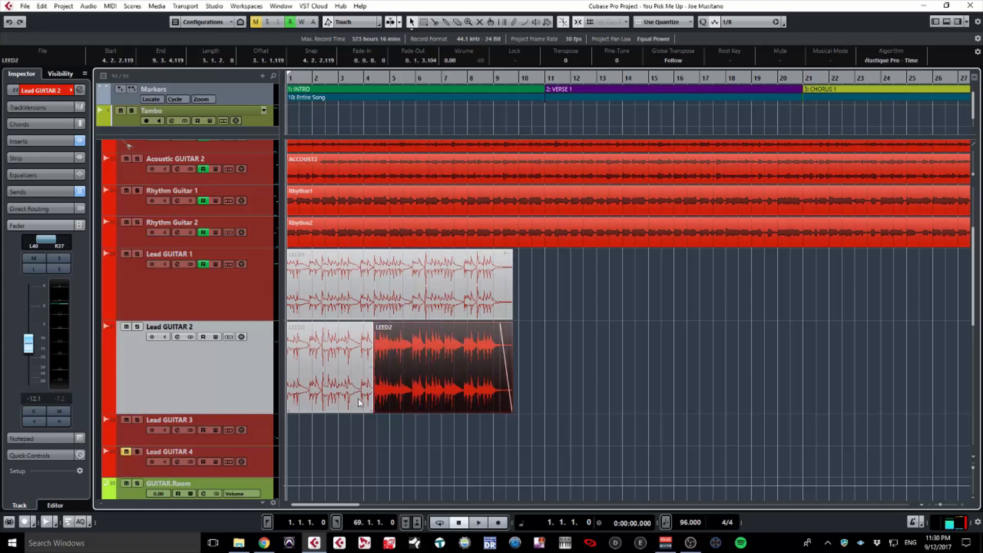
{"action": "key", "text": "space"}
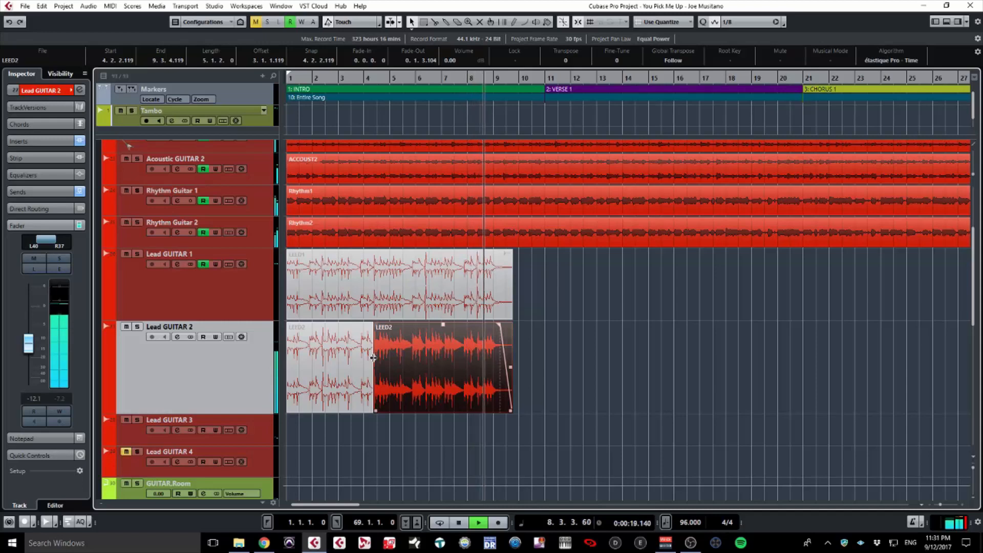
{"action": "key", "text": "space"}
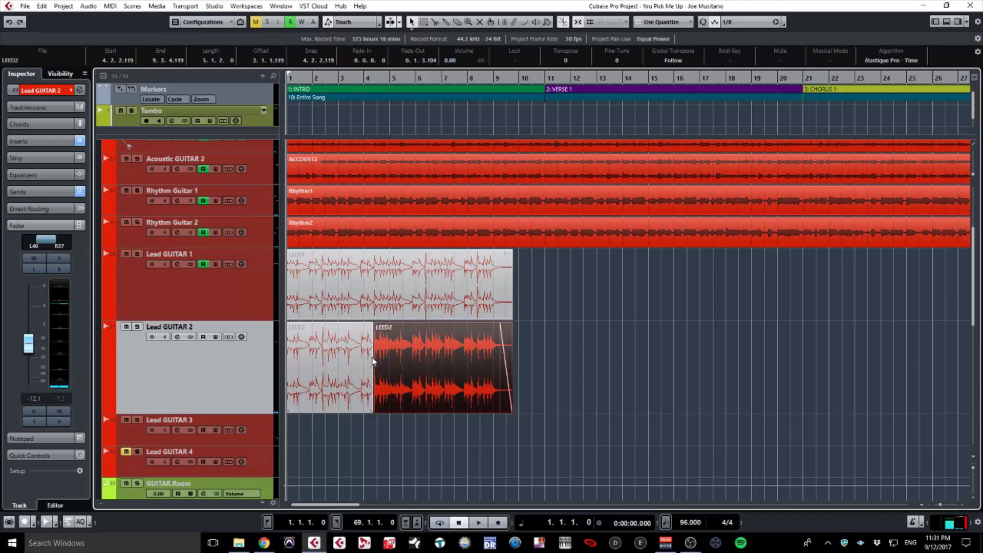
Zoom out to show bars 1 to 69 of the arrangement.
{"action": "mouse_move", "coordinate": [375, 356]}
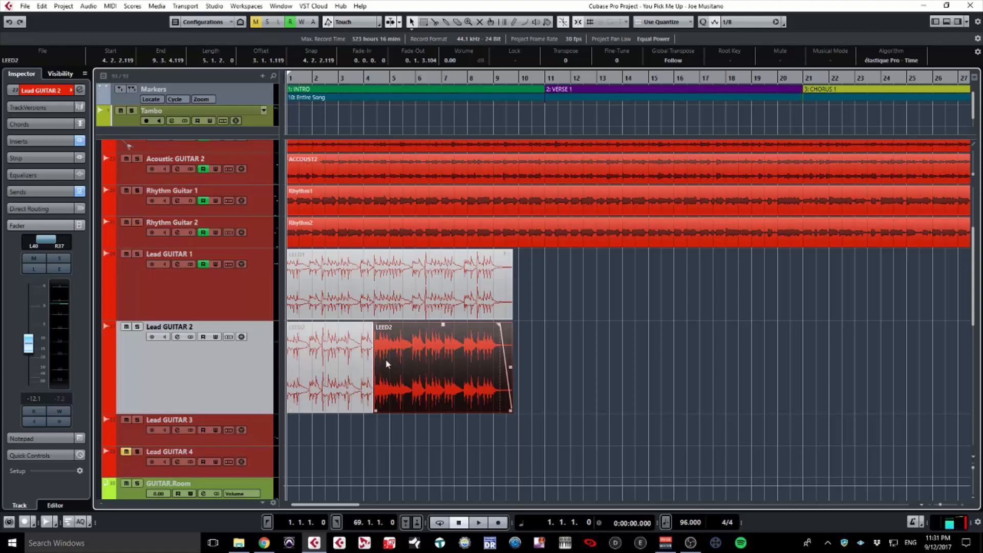
{"action": "mouse_move", "coordinate": [407, 367]}
{"action": "key", "text": "g"}
{"action": "key", "text": "g"}
{"action": "key", "text": "g"}
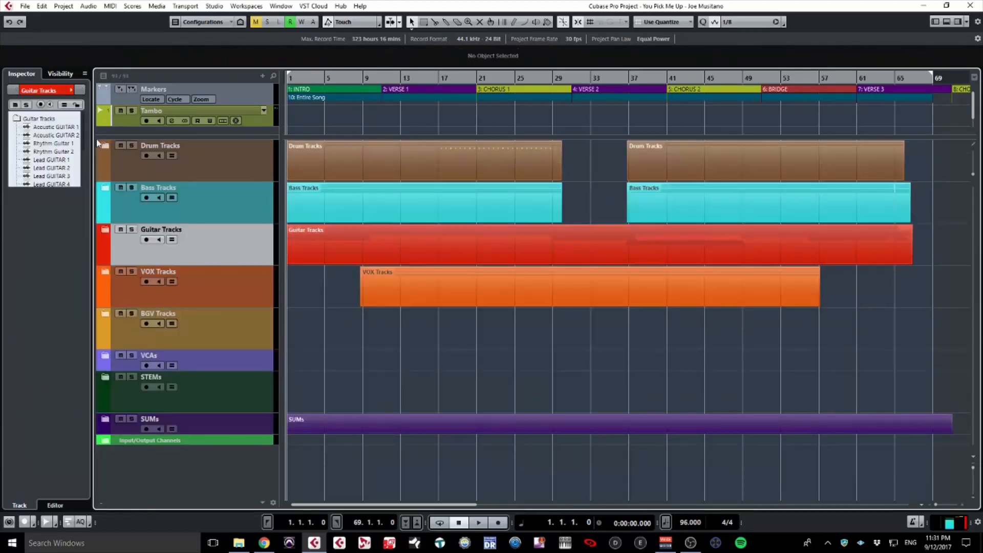
Expand the Drum Tracks folder to show Drums 1, Drums 2, Tambo and Room Drums.
{"action": "left_click", "coordinate": [104, 149]}
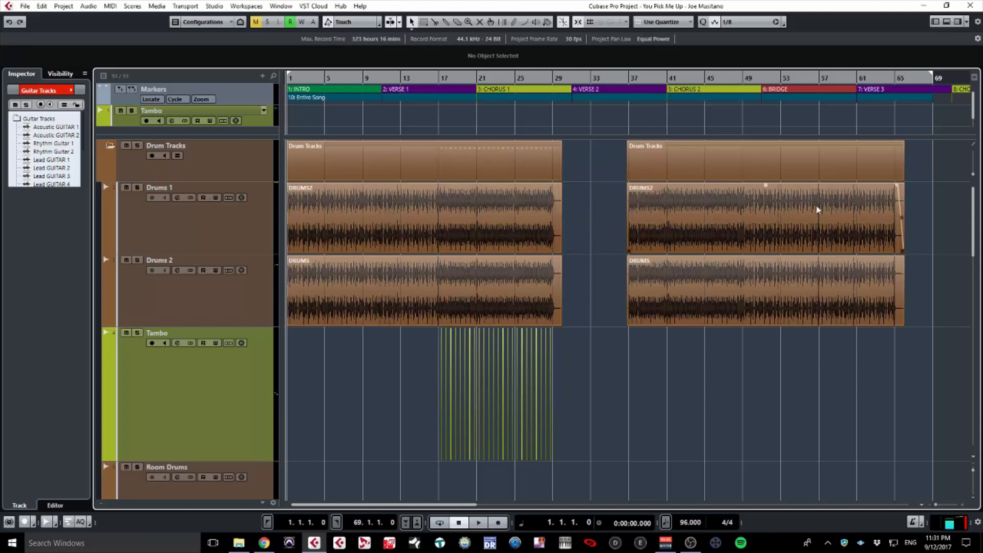
{"action": "left_click", "coordinate": [546, 128]}
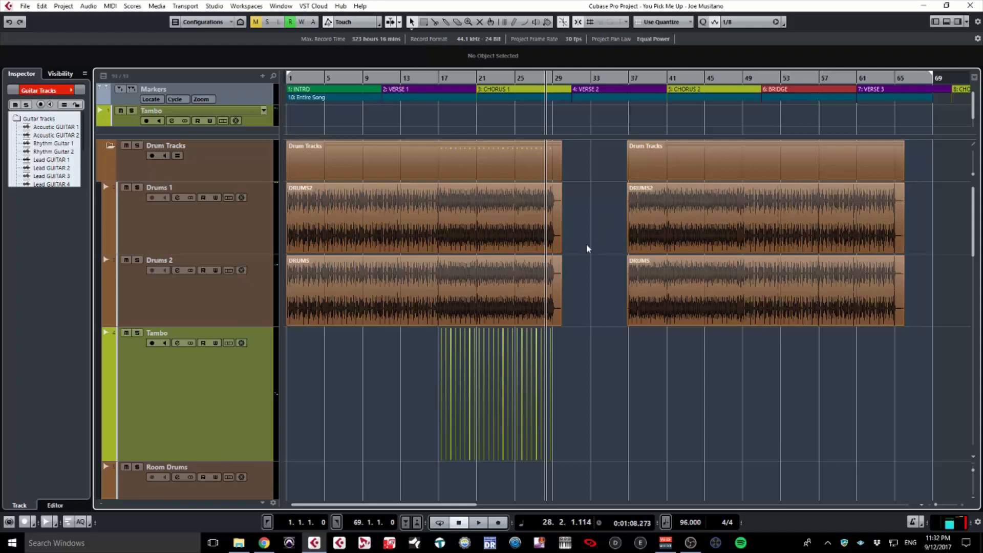
{"action": "left_click", "coordinate": [530, 79]}
{"action": "key", "text": "space"}
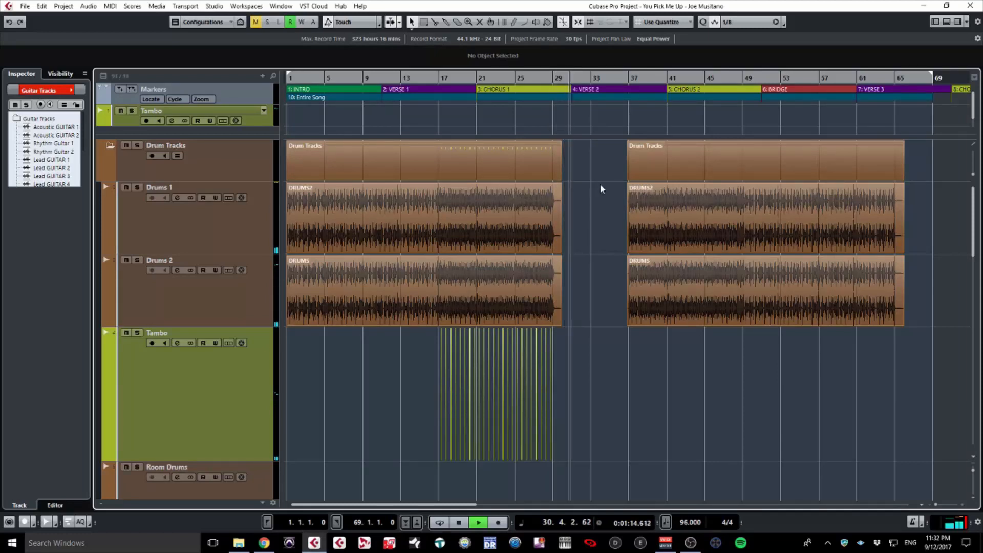
{"action": "key", "text": "space"}
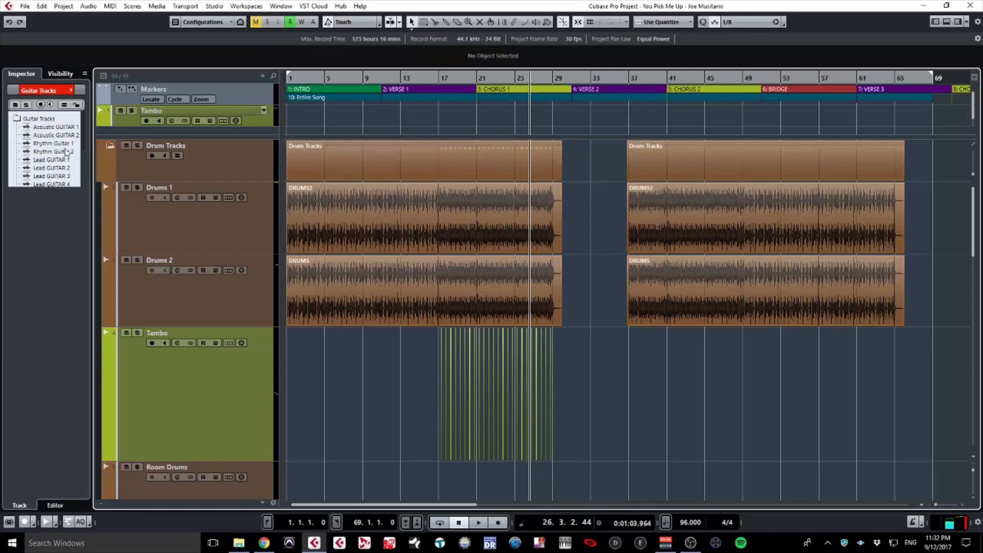
Collapse the Drum Tracks folder and expand the Bass Tracks folder.
{"action": "left_click", "coordinate": [106, 147]}
{"action": "left_click", "coordinate": [105, 192]}
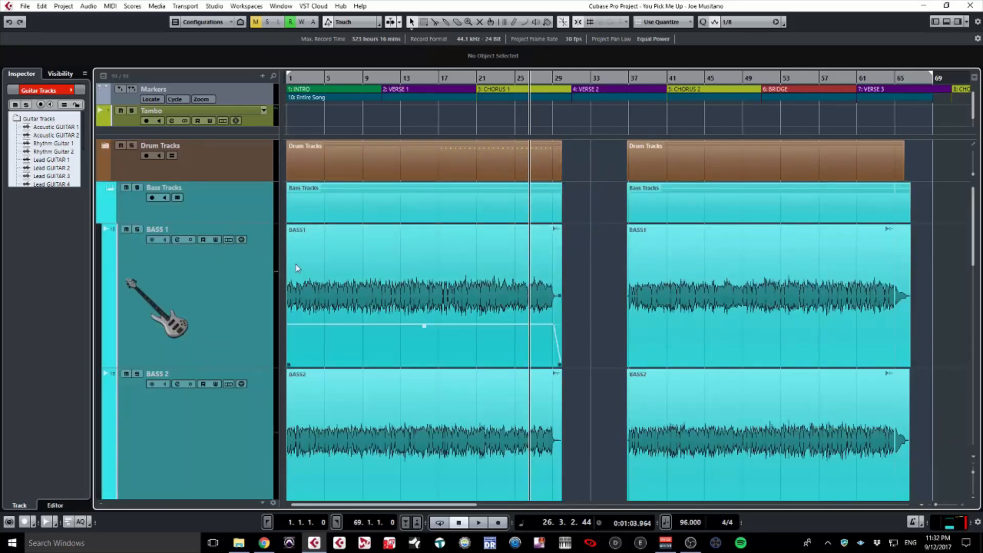
{"action": "scroll", "coordinate": [411, 284], "scroll_direction": "down", "scroll_amount": 4}
{"action": "scroll", "coordinate": [552, 235], "scroll_direction": "up", "scroll_amount": 1}
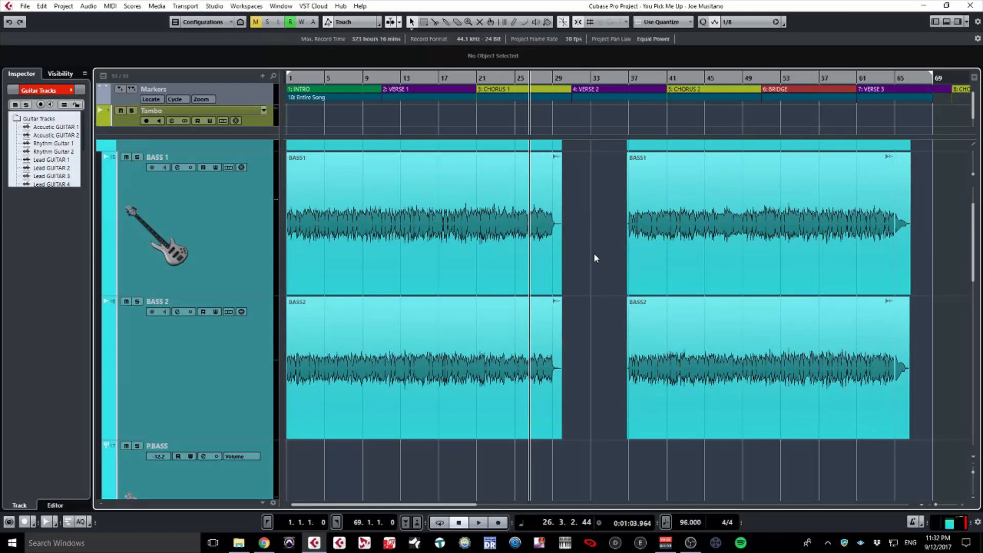
{"action": "scroll", "coordinate": [594, 253], "scroll_direction": "up", "scroll_amount": 1}
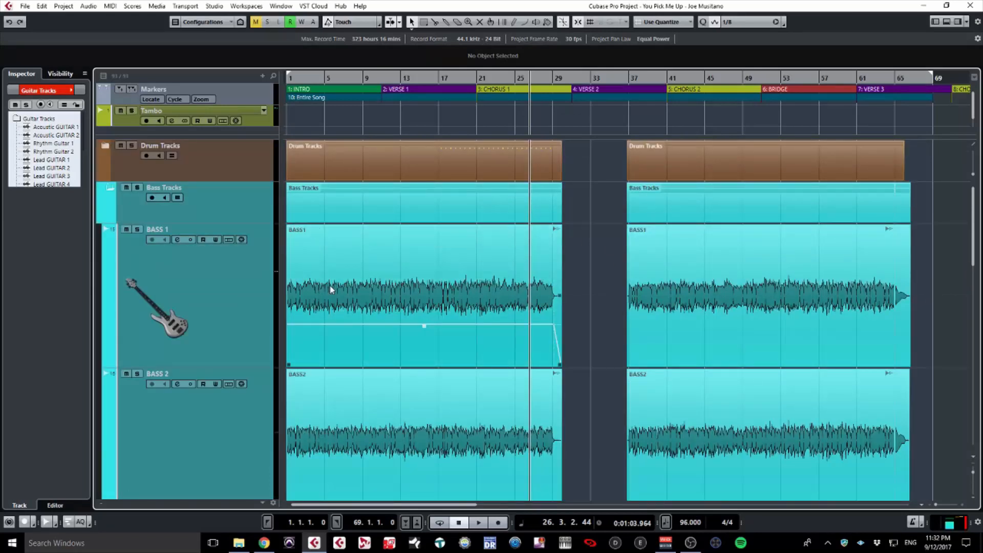
Split BASS1 and BASS2 at bar 2.3 and mute both small intro pieces.
{"action": "left_click", "coordinate": [331, 288]}
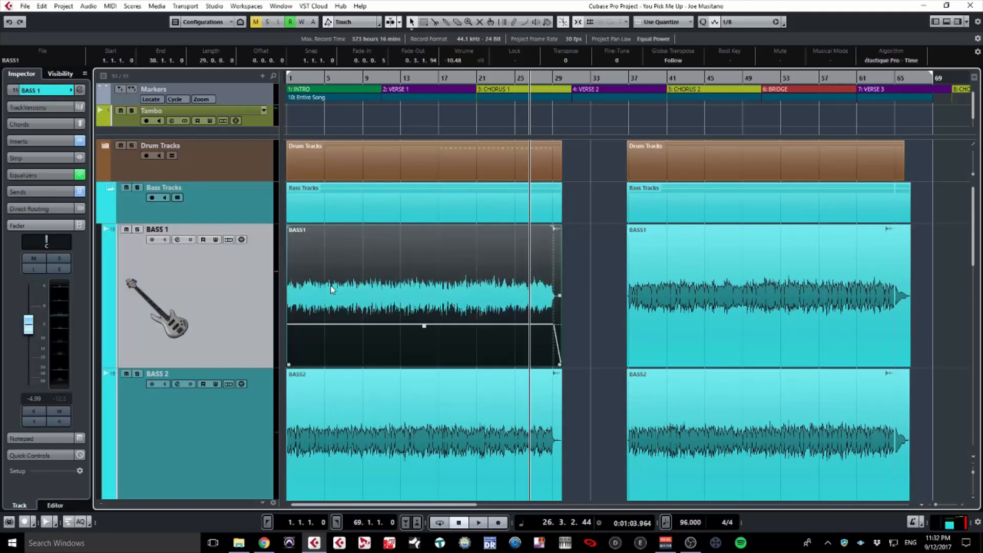
{"action": "left_click", "coordinate": [304, 296]}
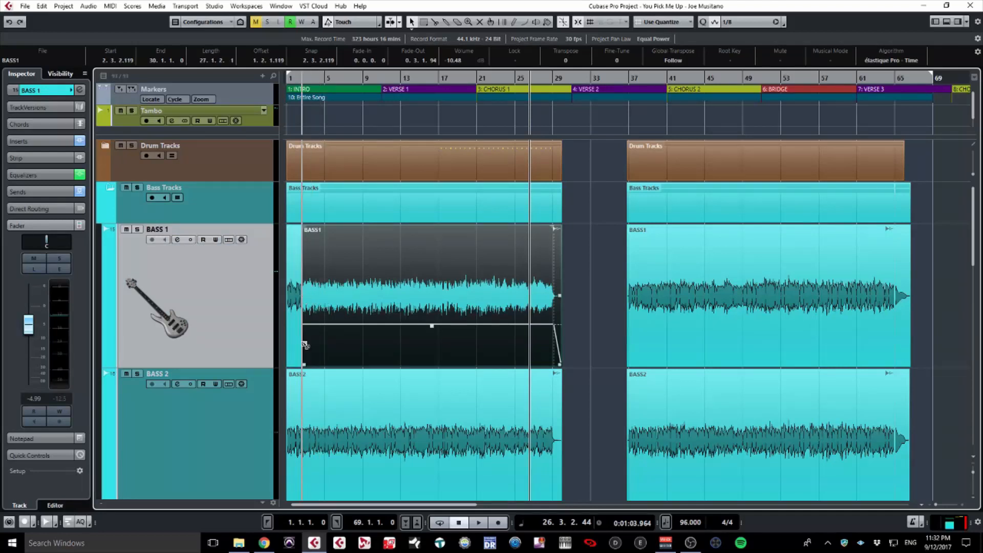
{"action": "left_click", "coordinate": [304, 386]}
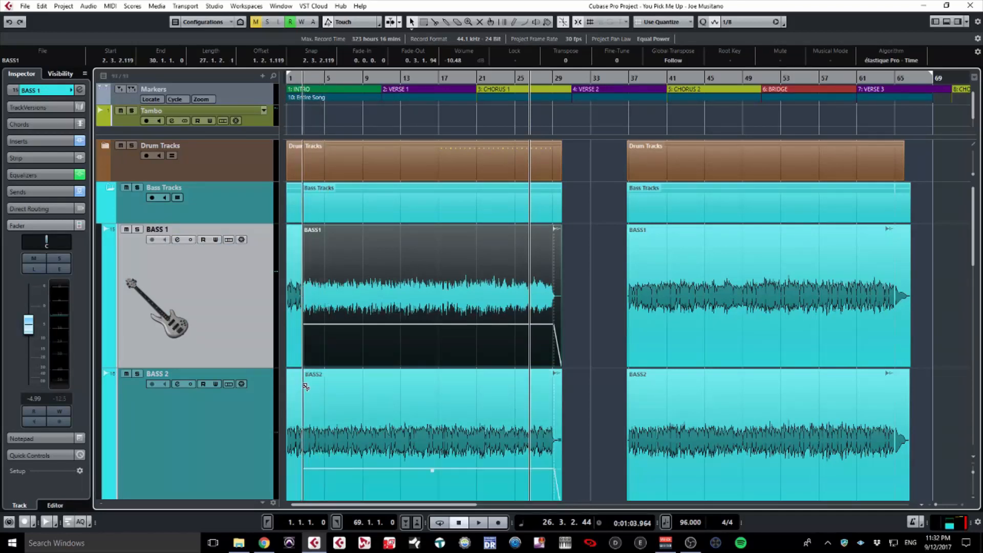
{"action": "left_click", "coordinate": [297, 404]}
{"action": "key", "text": "shift+m"}
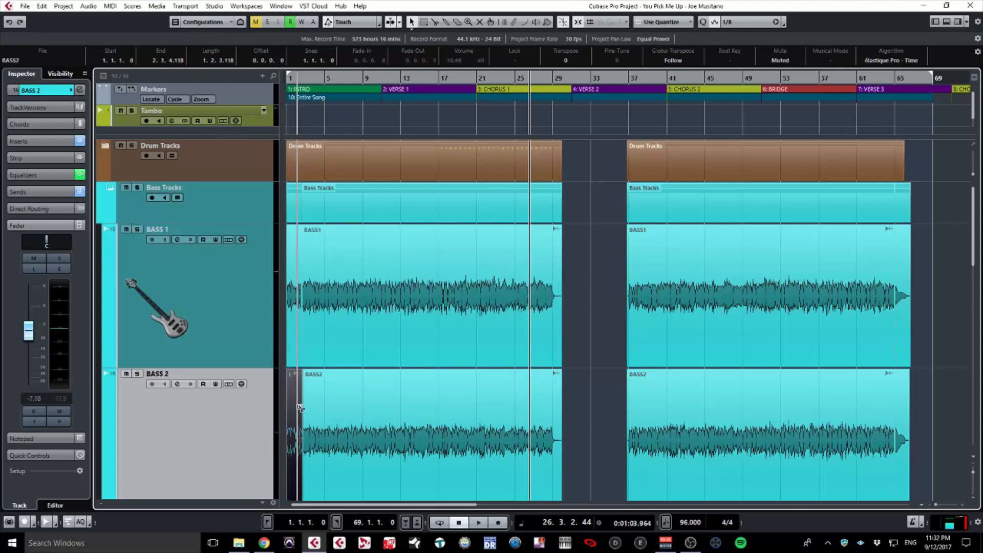
{"action": "left_click", "coordinate": [298, 356]}
{"action": "key", "text": "shift+m"}
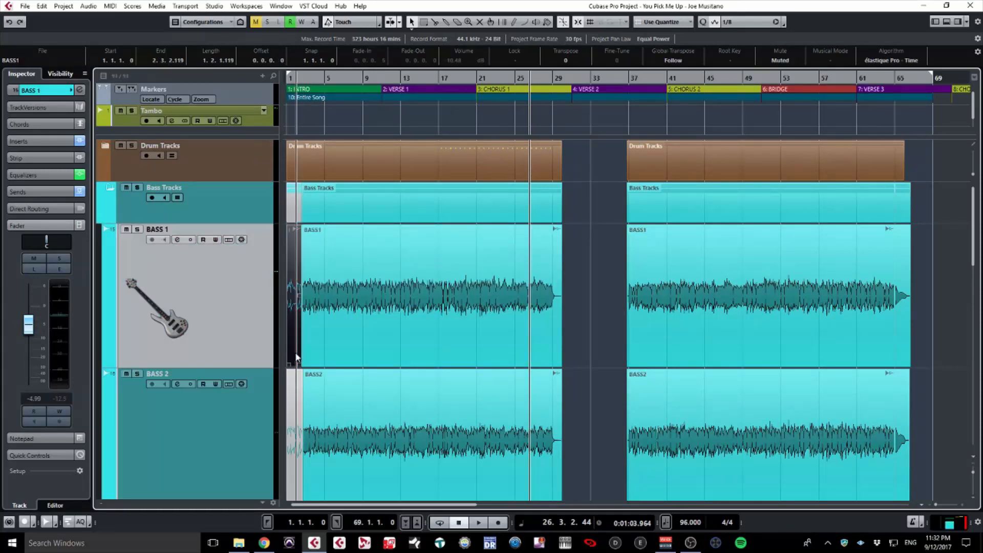
Play the song from the start to check the bass, then collapse Bass Tracks.
{"action": "left_click", "coordinate": [287, 132]}
{"action": "key", "text": "space"}
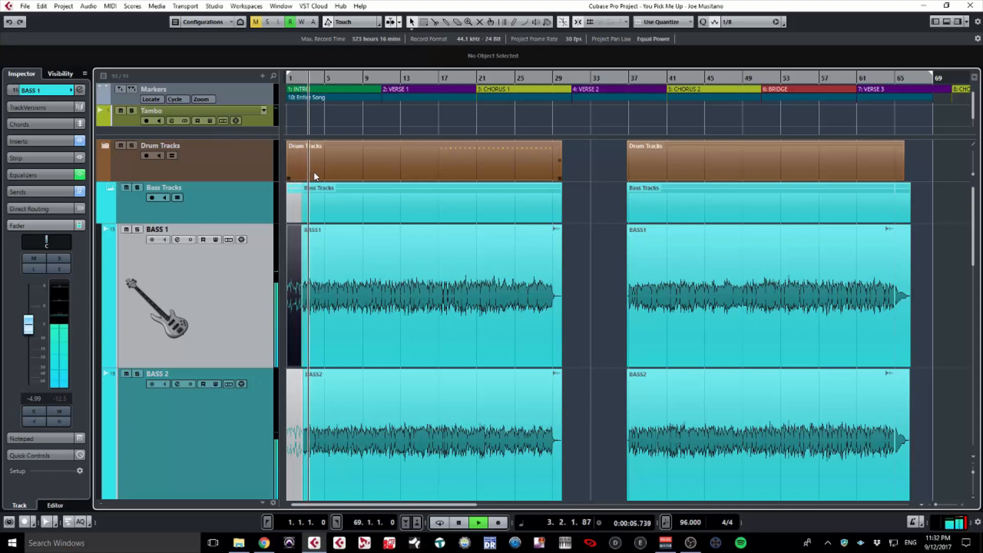
{"action": "key", "text": "space"}
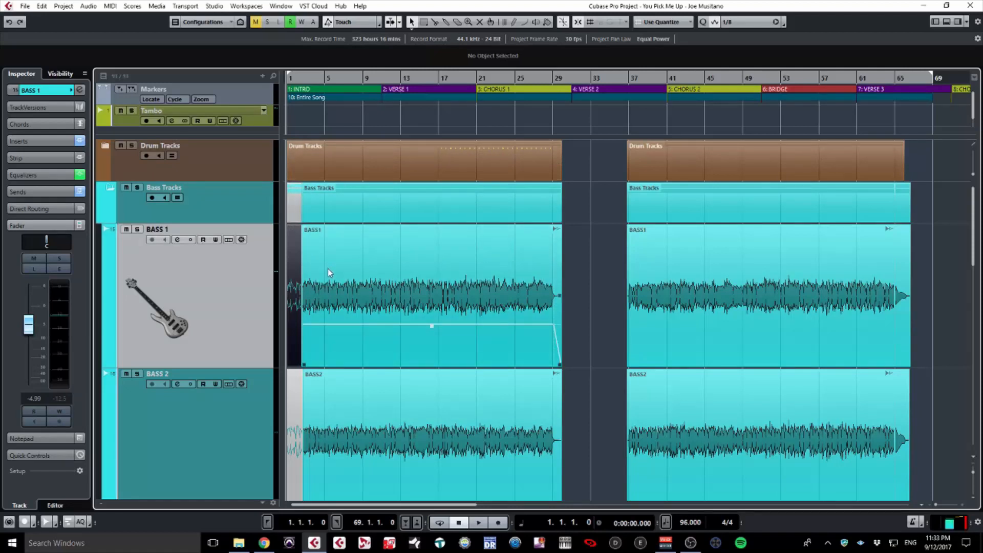
{"action": "left_click", "coordinate": [107, 189]}
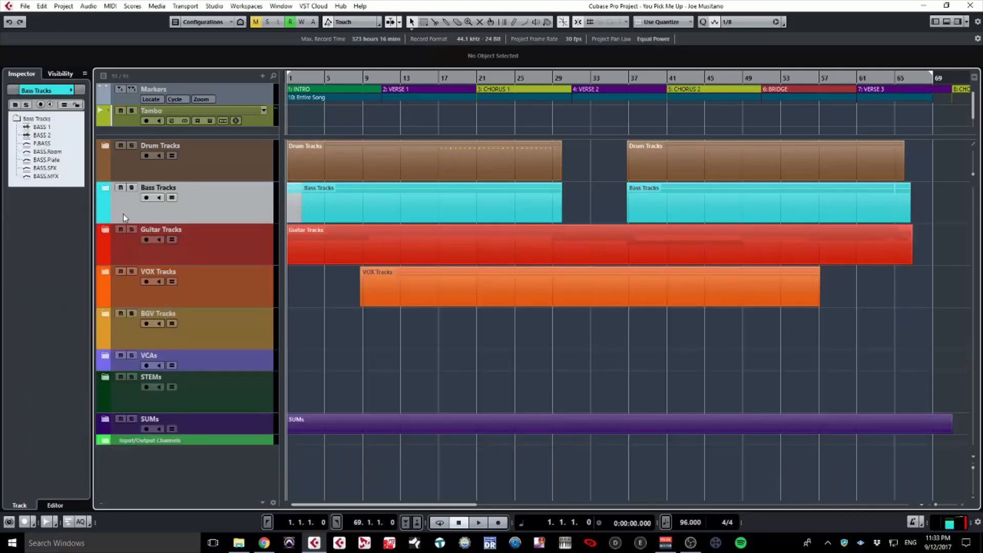
Expand the Guitar Tracks folder to check it, then collapse it again.
{"action": "left_click", "coordinate": [106, 230]}
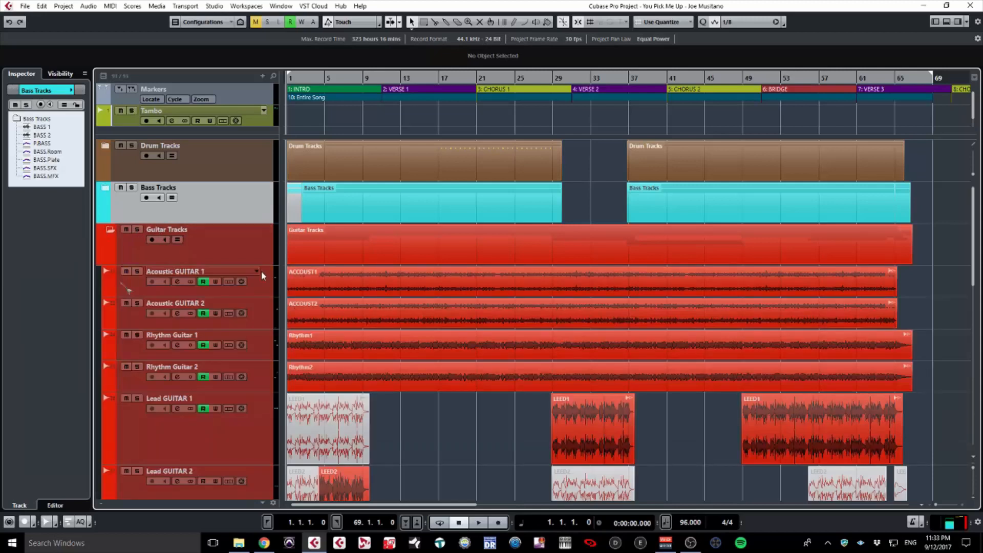
{"action": "scroll", "coordinate": [486, 373], "scroll_direction": "down", "scroll_amount": 3}
{"action": "scroll", "coordinate": [484, 368], "scroll_direction": "up", "scroll_amount": 3}
{"action": "left_click", "coordinate": [110, 232]}
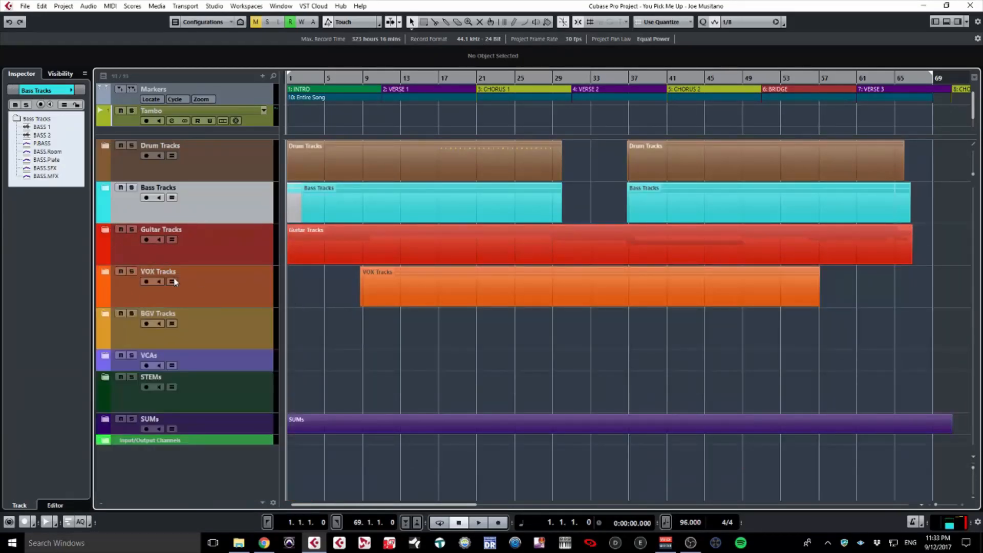
Expand the VOX Tracks folder and place the playback position near bar 8.3.
{"action": "left_click", "coordinate": [110, 272]}
{"action": "scroll", "coordinate": [575, 365], "scroll_direction": "down", "scroll_amount": 3}
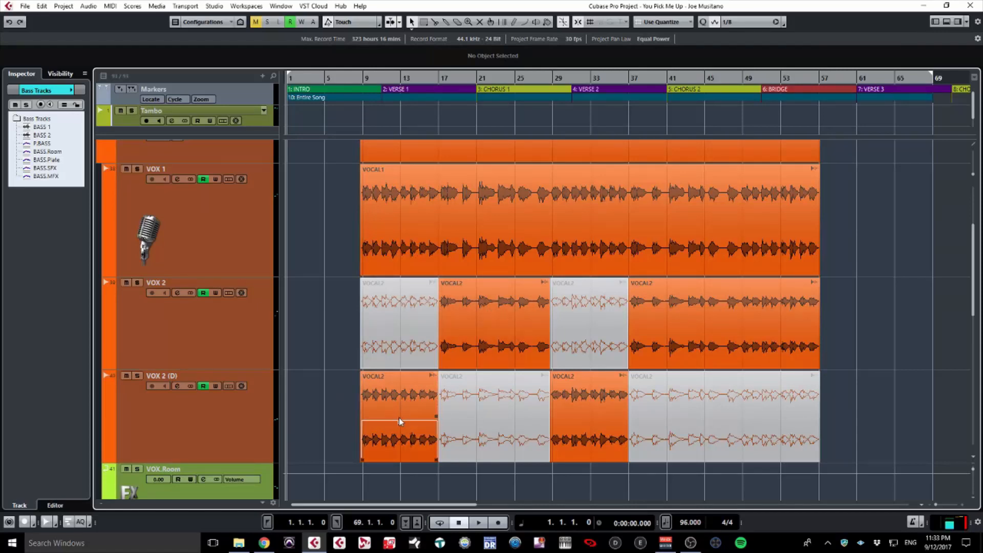
{"action": "left_click", "coordinate": [358, 135]}
{"action": "key", "text": "space"}
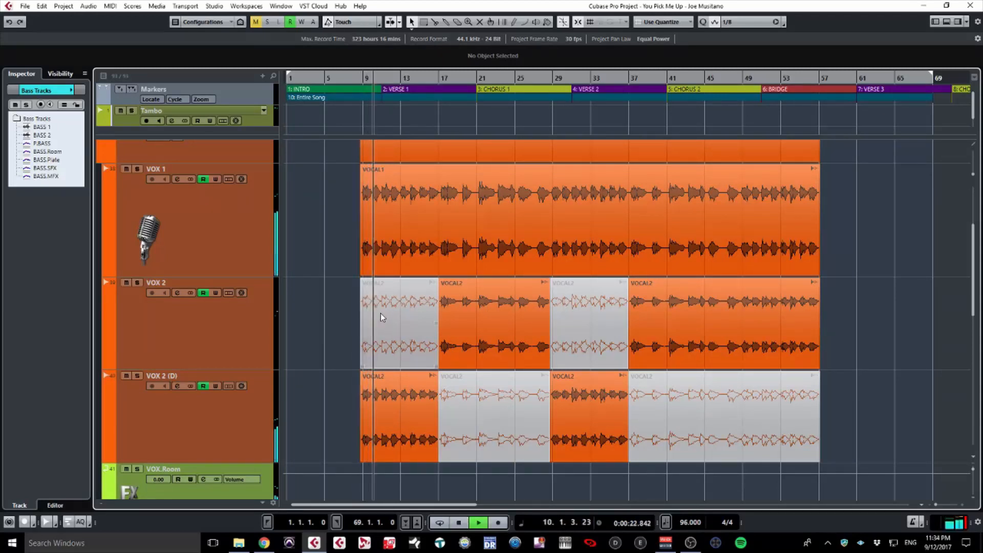
{"action": "key", "text": "space"}
{"action": "left_click", "coordinate": [385, 418]}
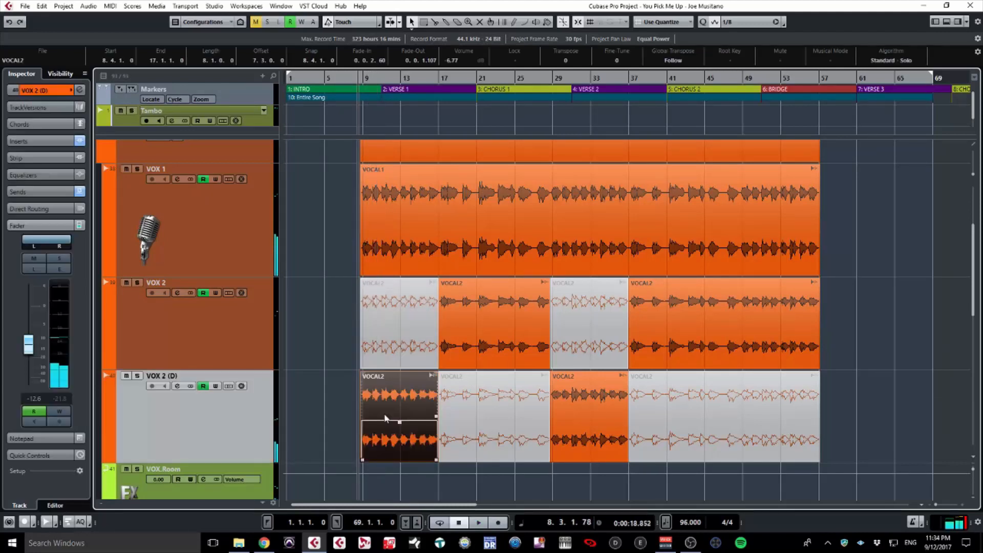
{"action": "key", "text": "shift+m"}
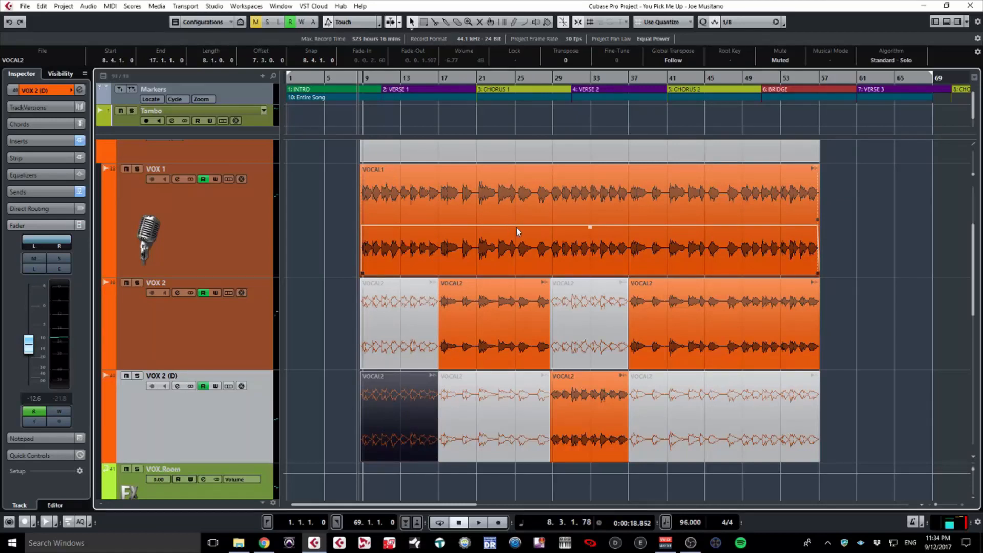
{"action": "key", "text": "space"}
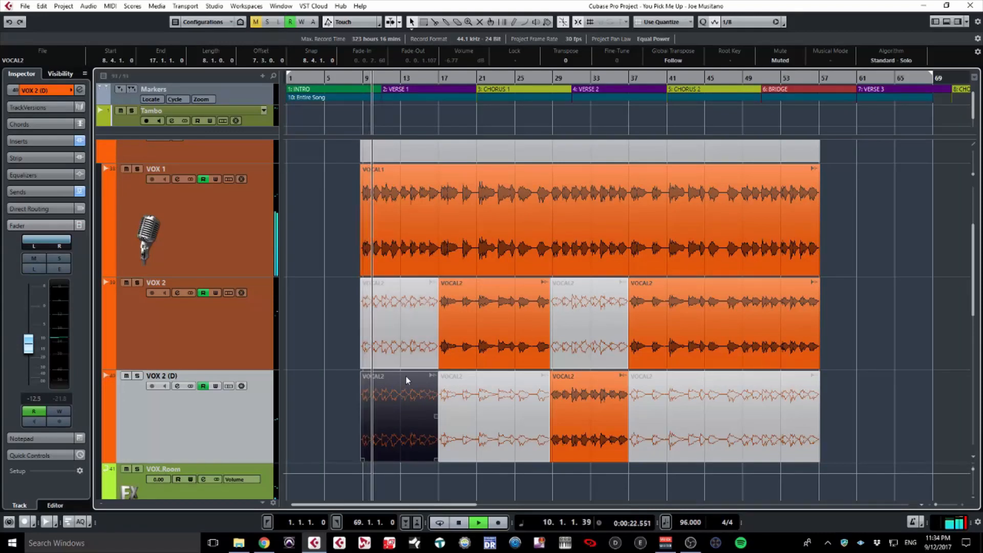
{"action": "key", "text": "alt+m"}
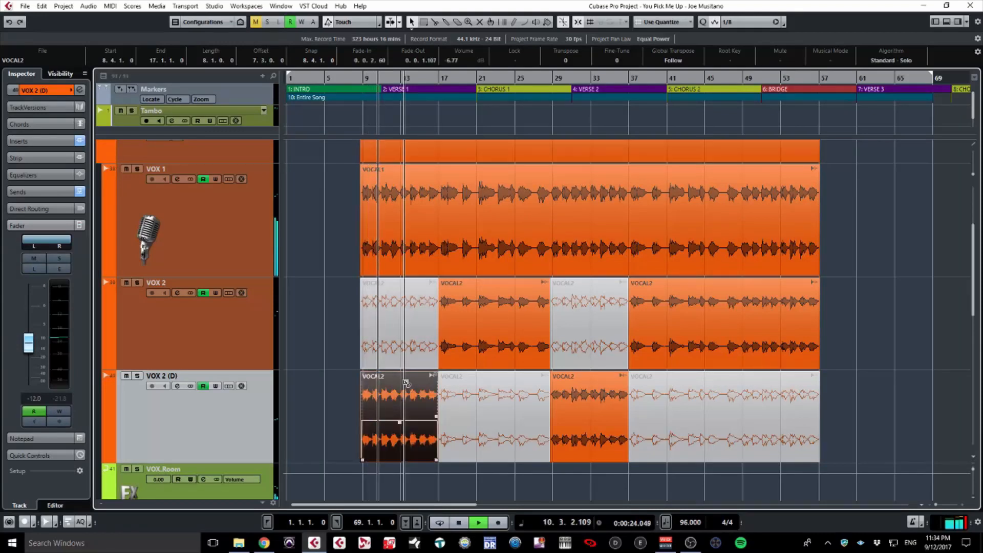
Toggle mute on VOX 2's first VOCAL2 event to compare, keep it muted, then zoom out.
{"action": "left_click", "coordinate": [401, 331]}
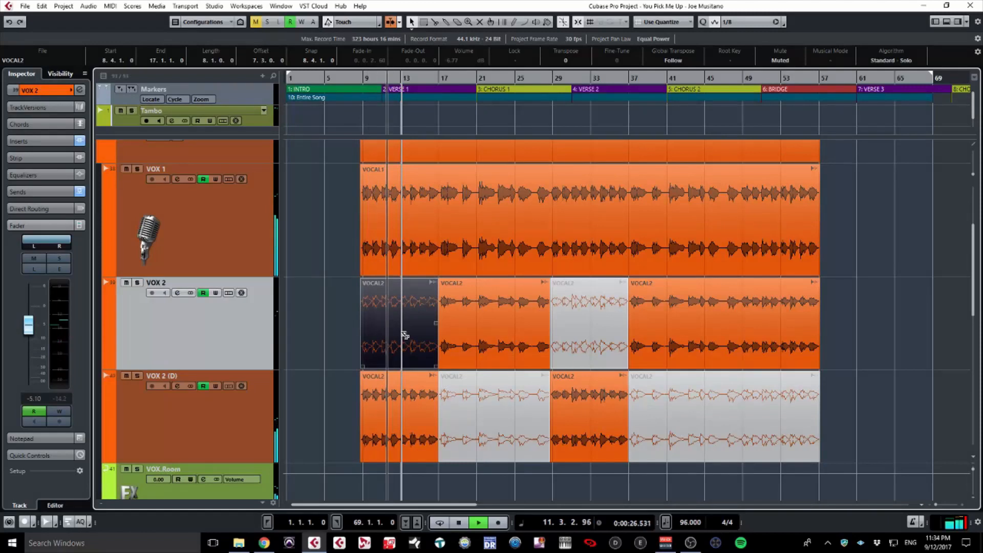
{"action": "key", "text": "alt+m"}
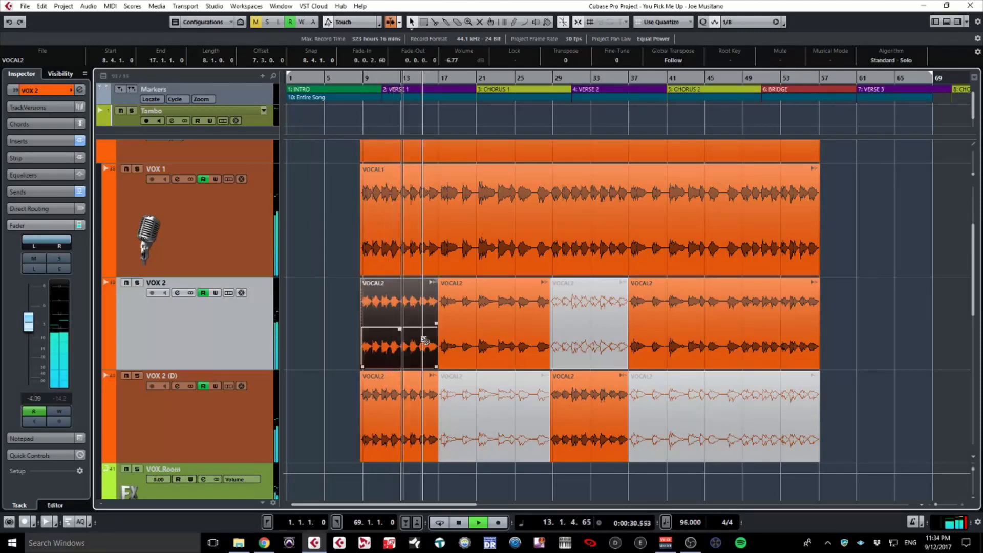
{"action": "key", "text": "alt+m"}
{"action": "left_click", "coordinate": [444, 332]}
{"action": "key", "text": "space"}
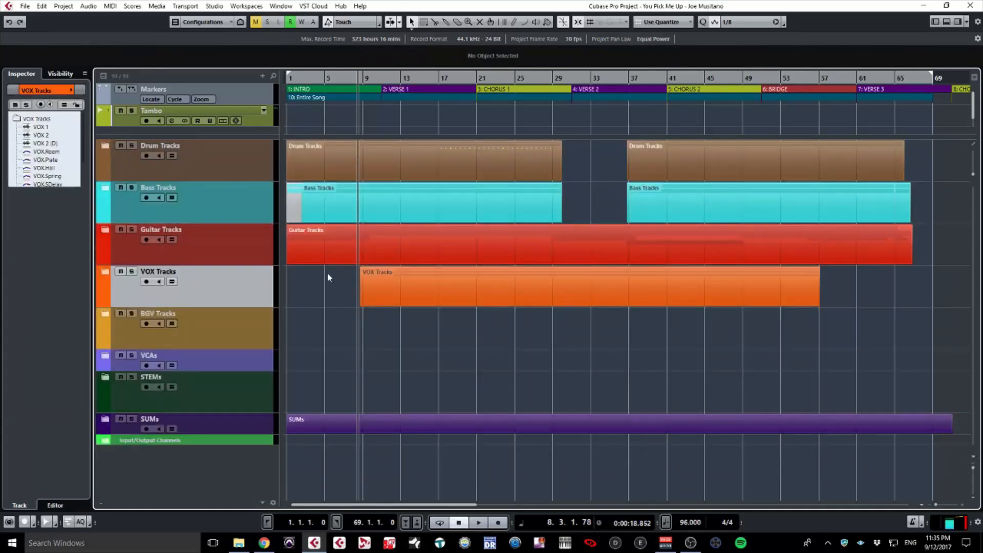
{"action": "key", "text": "g"}
{"action": "key", "text": "g"}
{"action": "key", "text": "g"}
{"action": "key", "text": "g"}
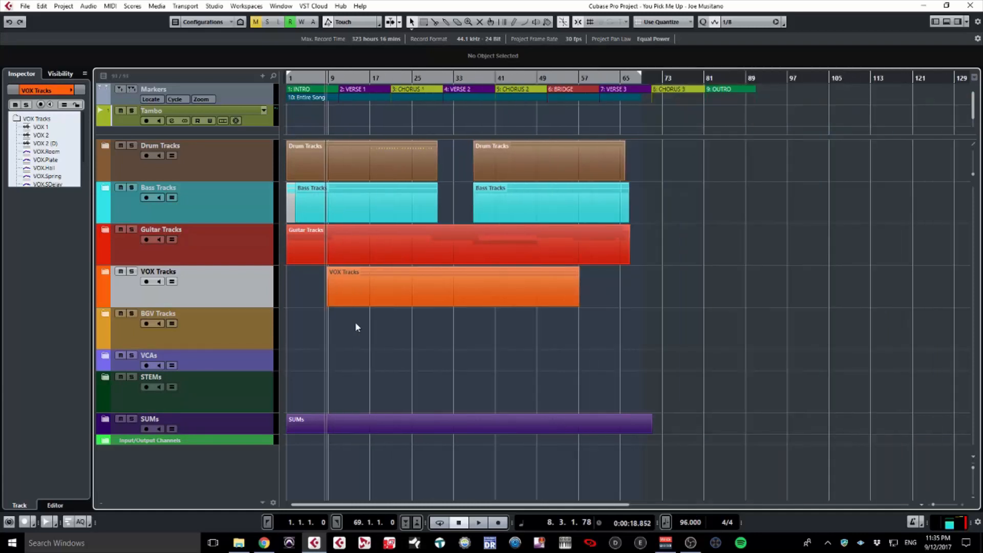